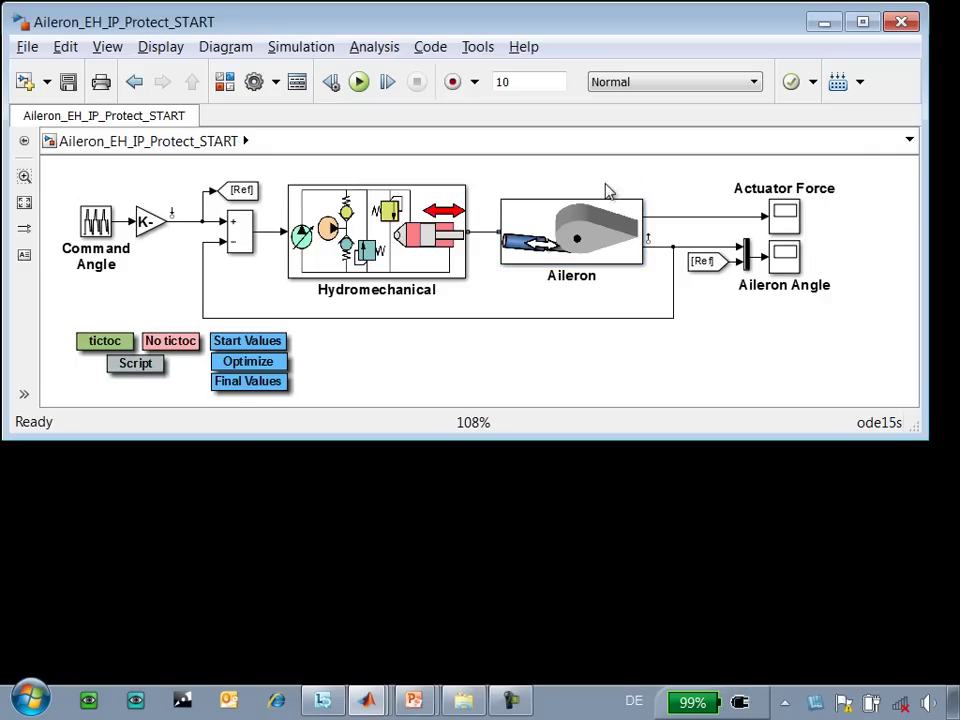
pyautogui.doubleClick(574, 233)
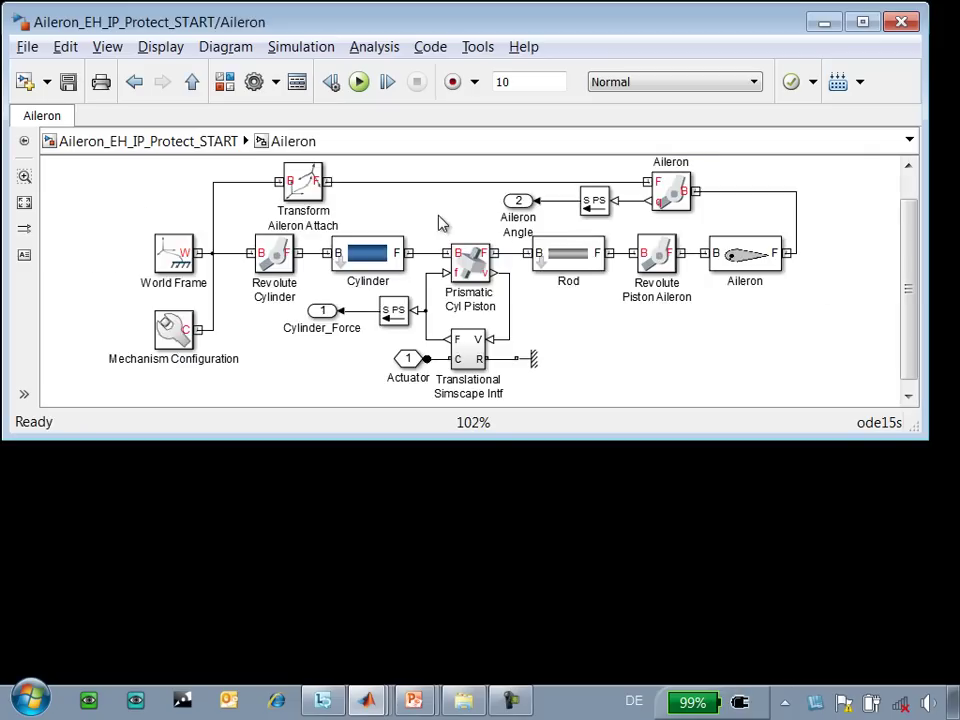
pyautogui.press('Escape')
pyautogui.doubleClick(360, 230)
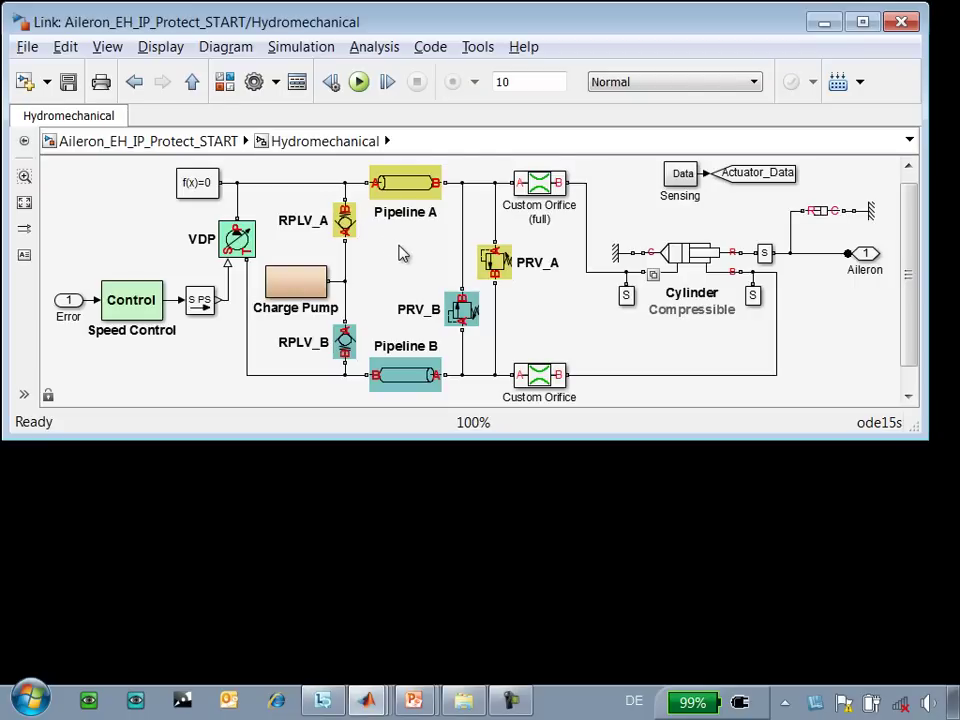
pyautogui.press('Escape')
pyautogui.moveTo(323, 176); pyautogui.dragTo(600, 287)
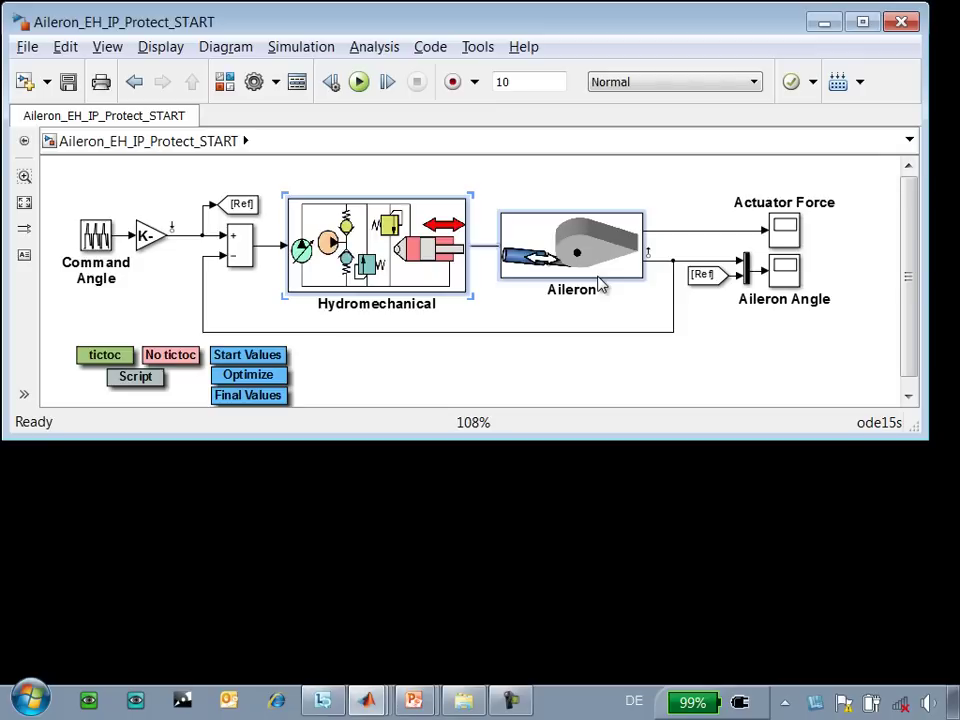
# Run the Aileron_EH_IP_Protect.m section that makes Kp a tunable Simulink.Parameter of 23.24.
pyautogui.hotkey('alt', 'Tab')
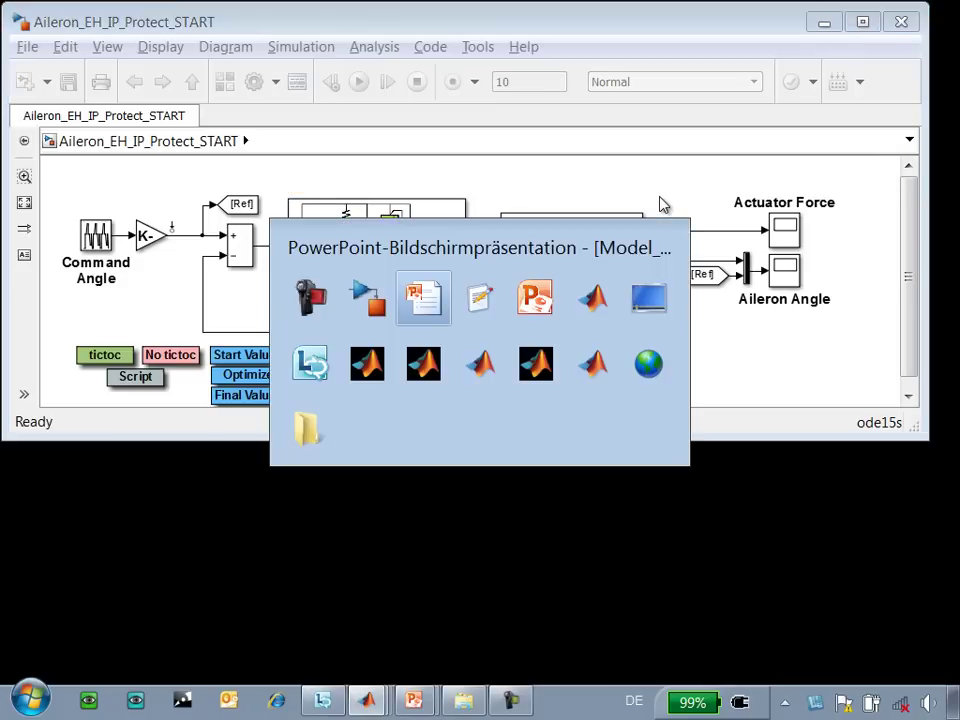
pyautogui.hotkey('alt', 'Tab')
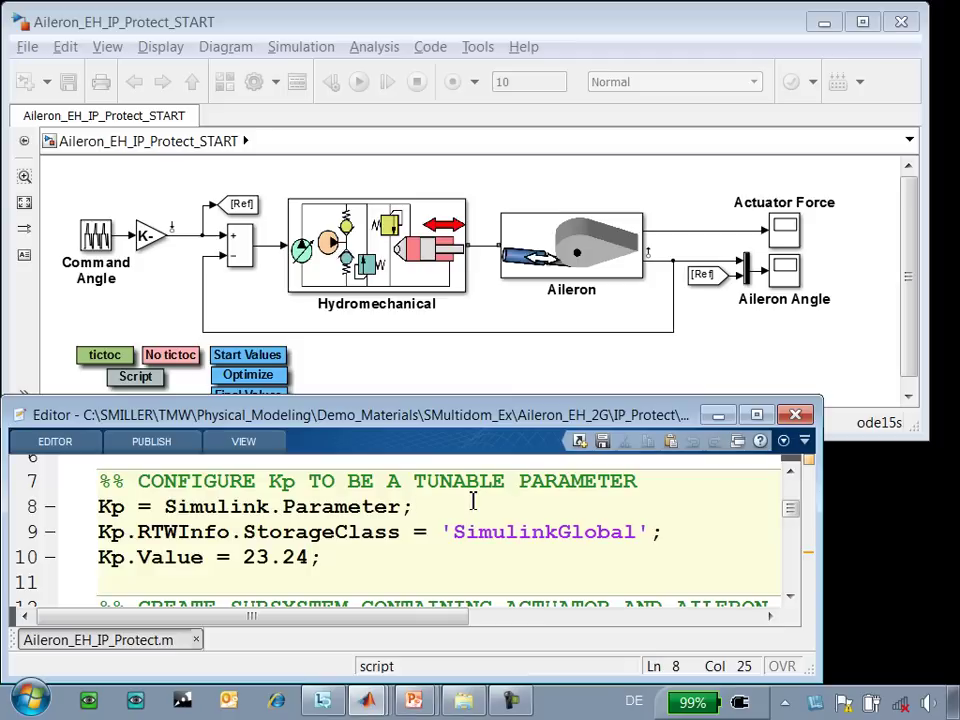
pyautogui.hotkey('ctrl', 'shift', 'Return')
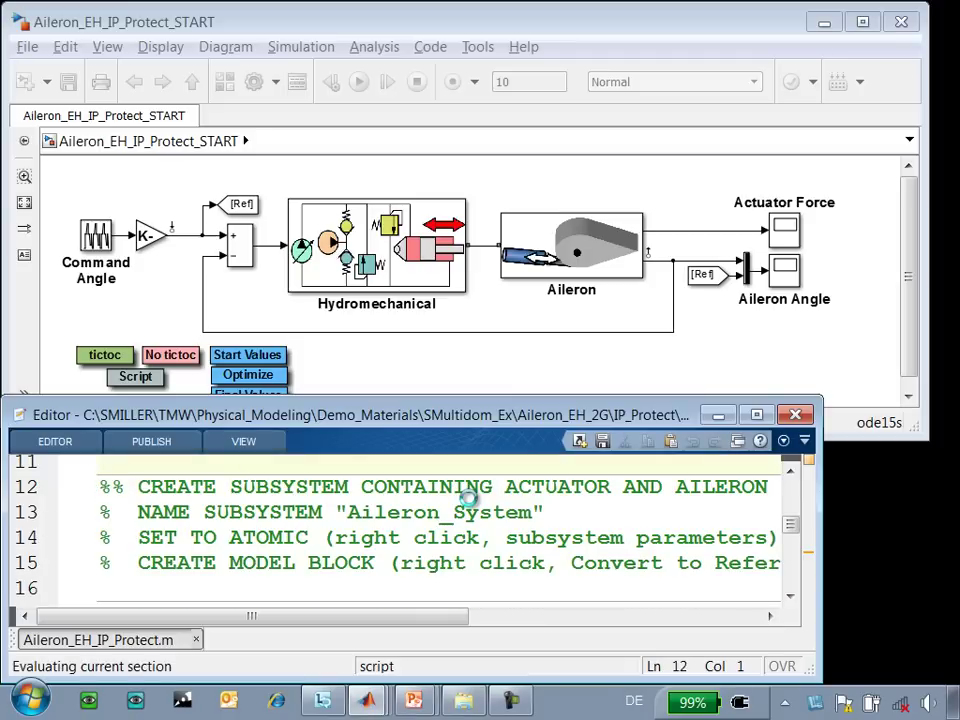
# Group the Hydromechanical and Aileron blocks into a subsystem named 'Aileron_System'.
pyautogui.click(350, 190)
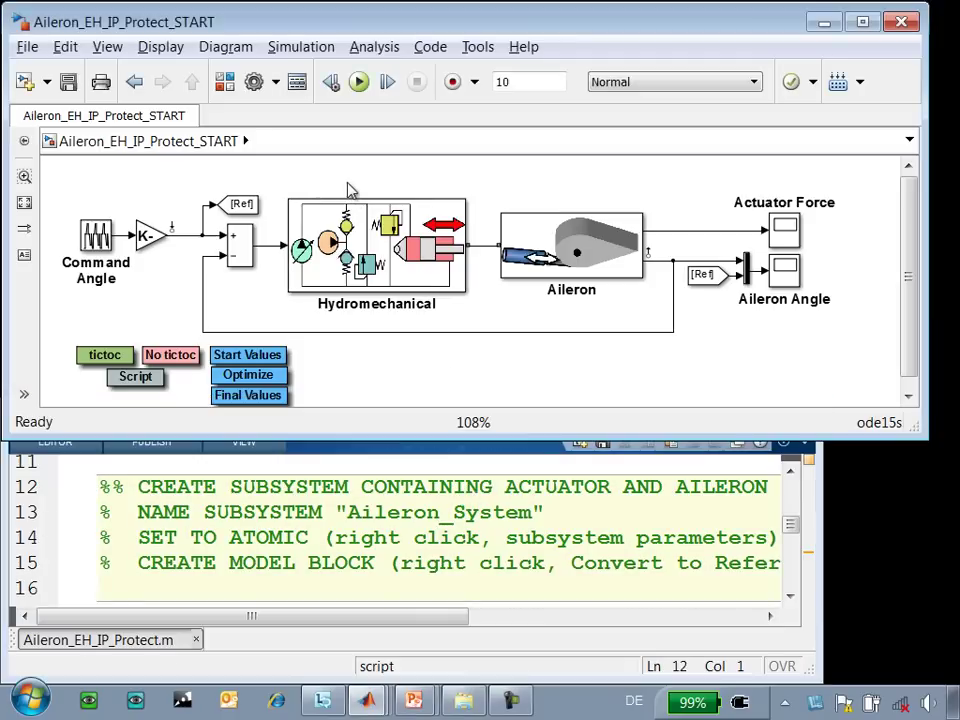
pyautogui.moveTo(350, 190); pyautogui.dragTo(600, 264)
pyautogui.rightClick(596, 262)
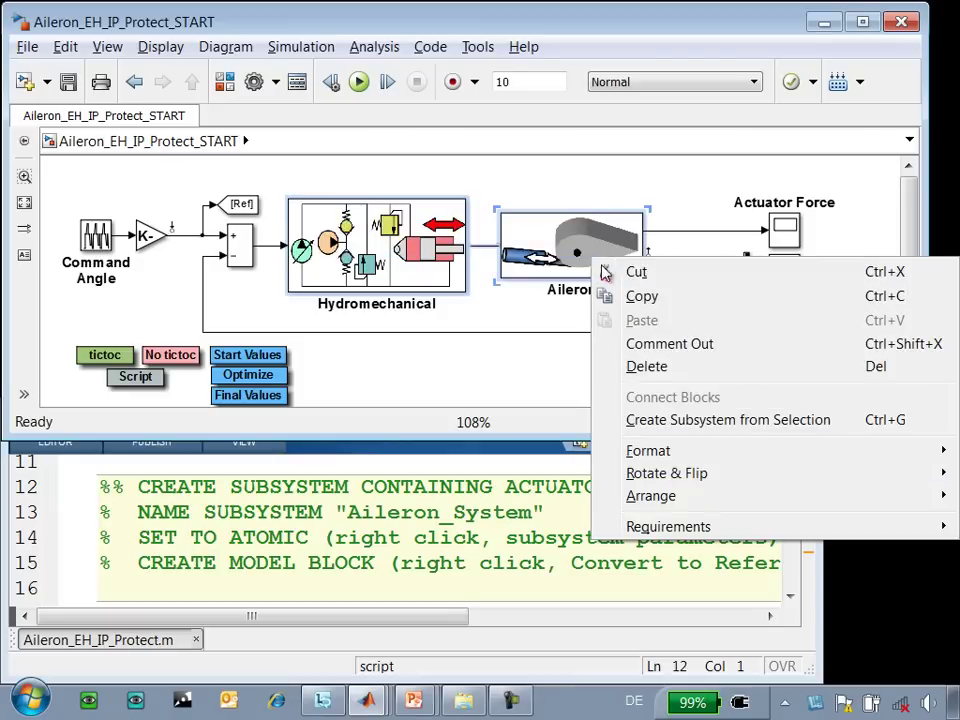
pyautogui.click(660, 420)
pyautogui.doubleClick(468, 283)
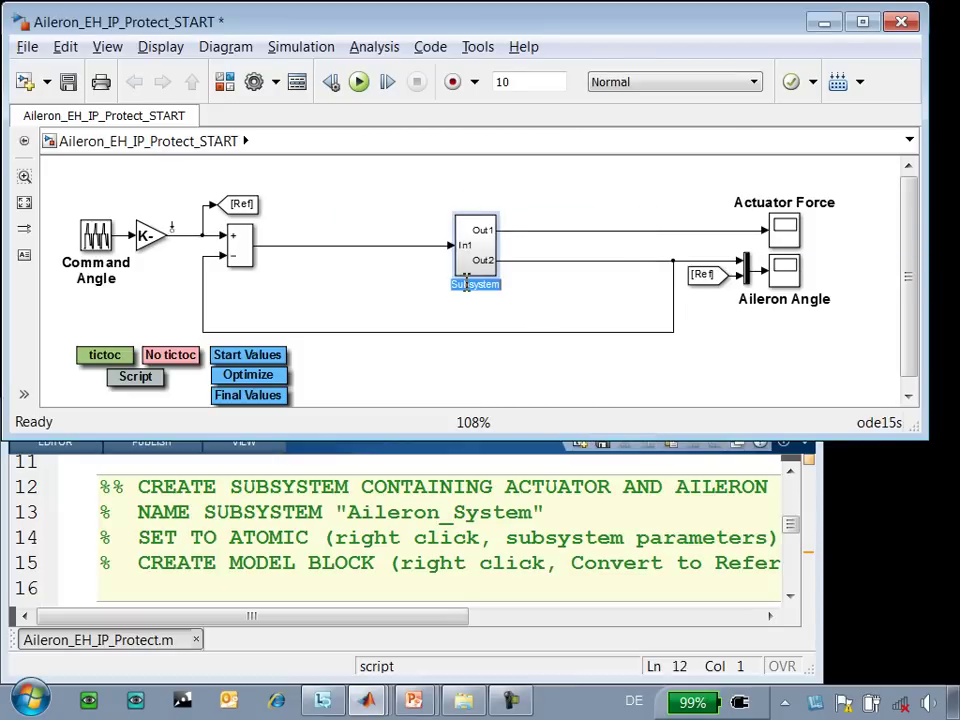
pyautogui.write('Aileron_s')
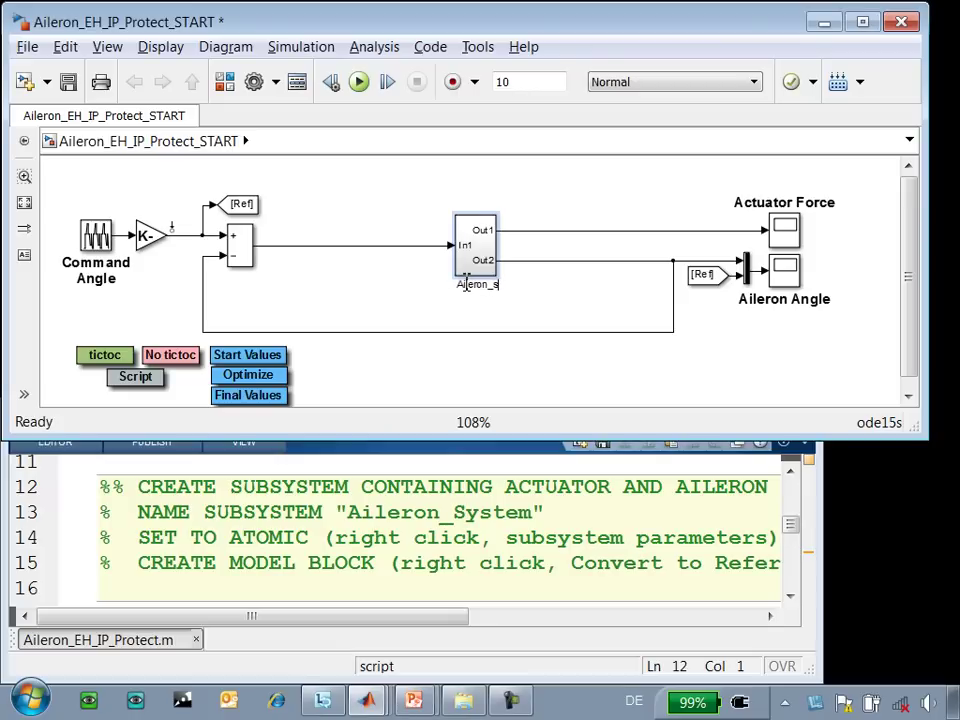
pyautogui.write('ystem')
pyautogui.click(489, 251)
# Enlarge the Aileron_System block and set it to Treat as atomic unit.
pyautogui.moveTo(450, 210); pyautogui.dragTo(349, 208)
pyautogui.moveTo(390, 240); pyautogui.dragTo(406, 240)
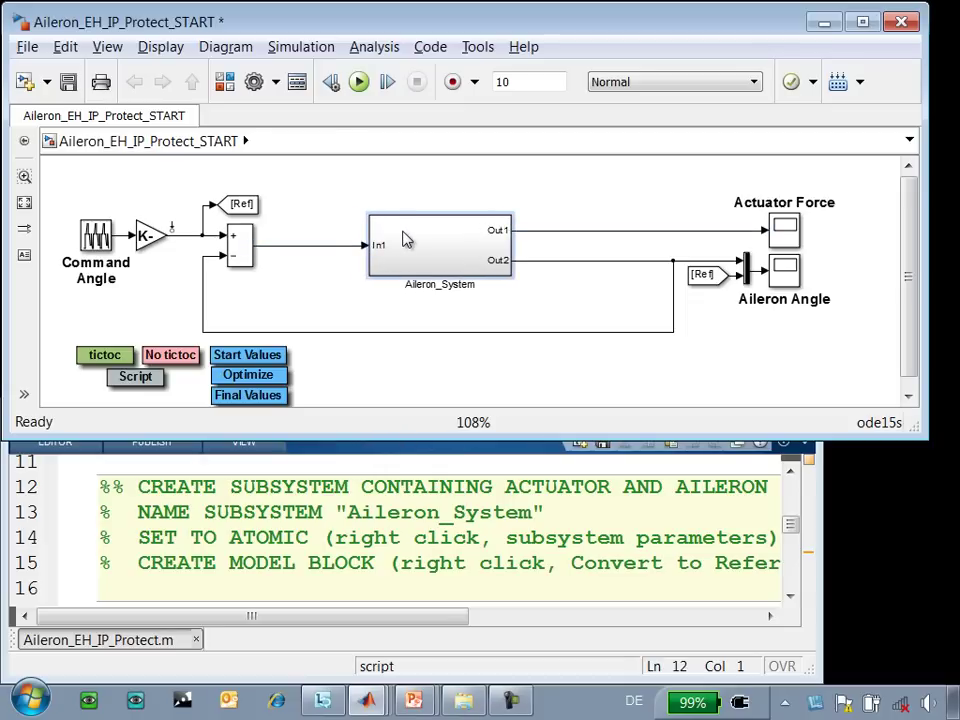
pyautogui.rightClick(406, 240)
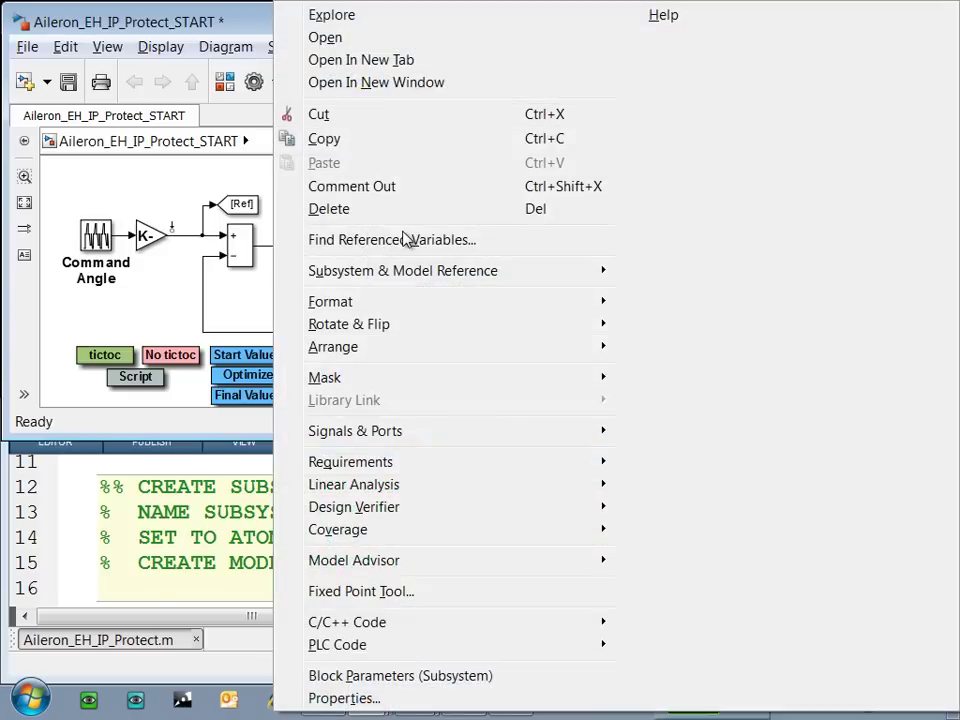
pyautogui.click(435, 675)
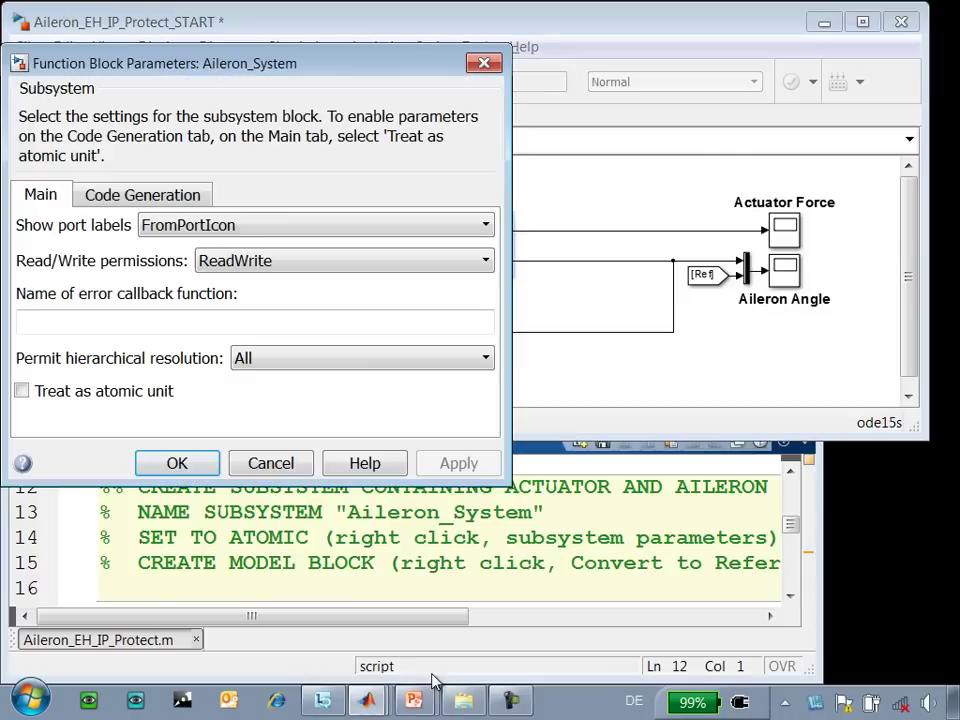
pyautogui.click(21, 391)
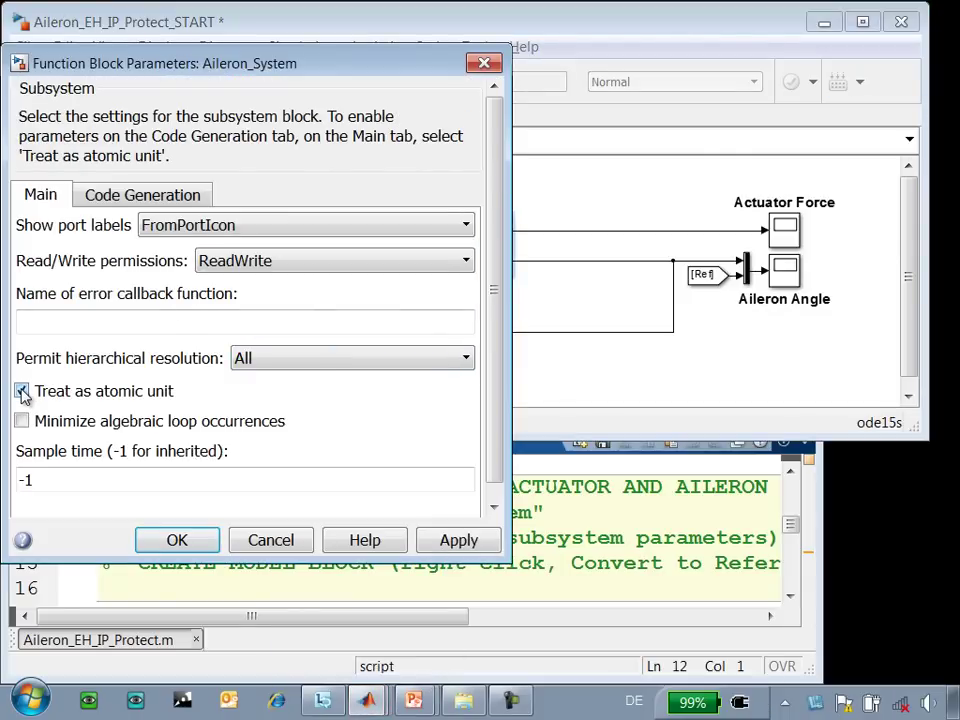
pyautogui.click(160, 540)
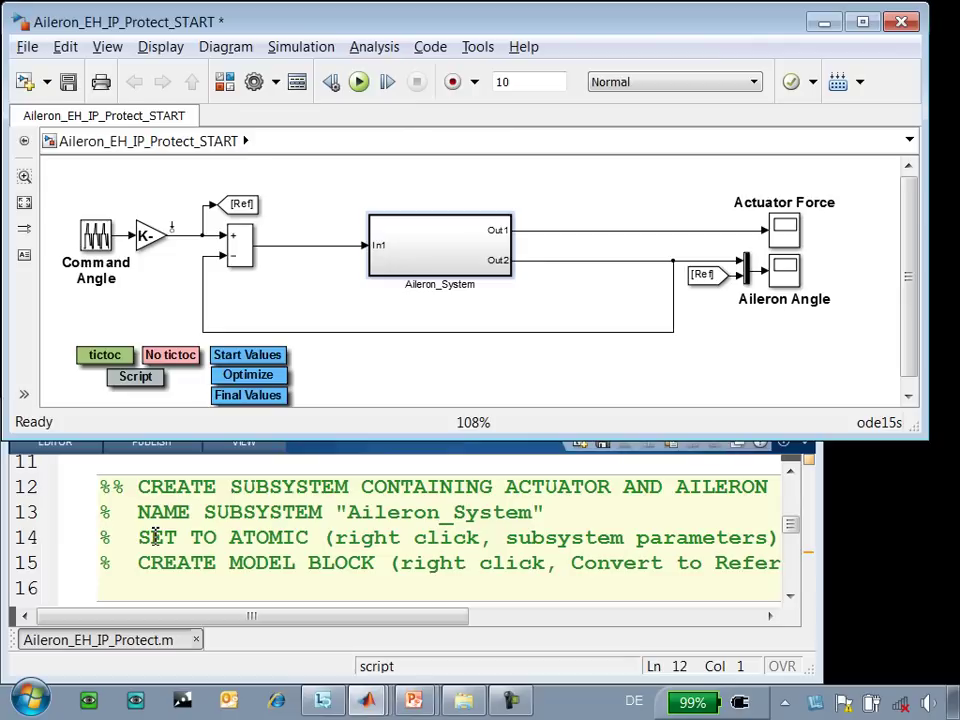
# Convert Aileron_System to a referenced model in a new untitled model and inspect it.
pyautogui.rightClick(413, 244)
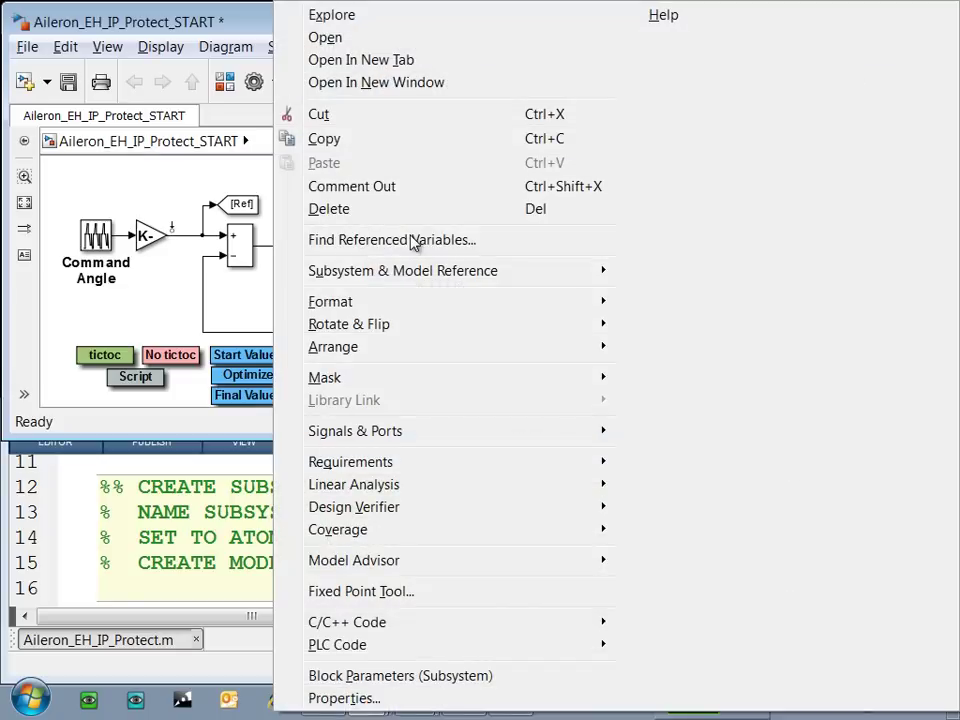
pyautogui.moveTo(432, 272)
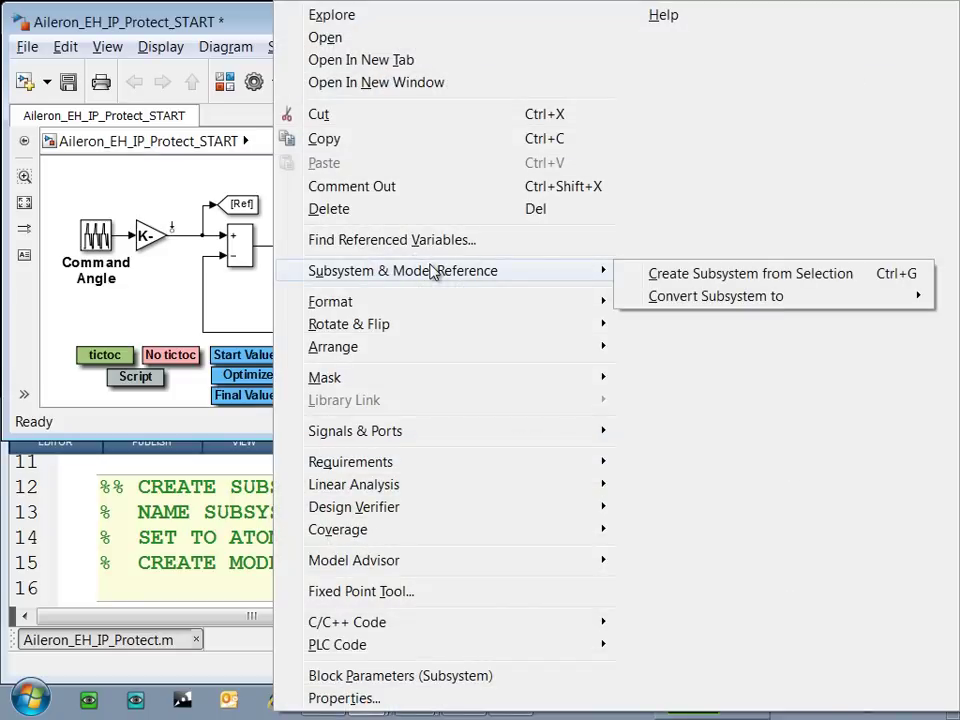
pyautogui.moveTo(663, 292)
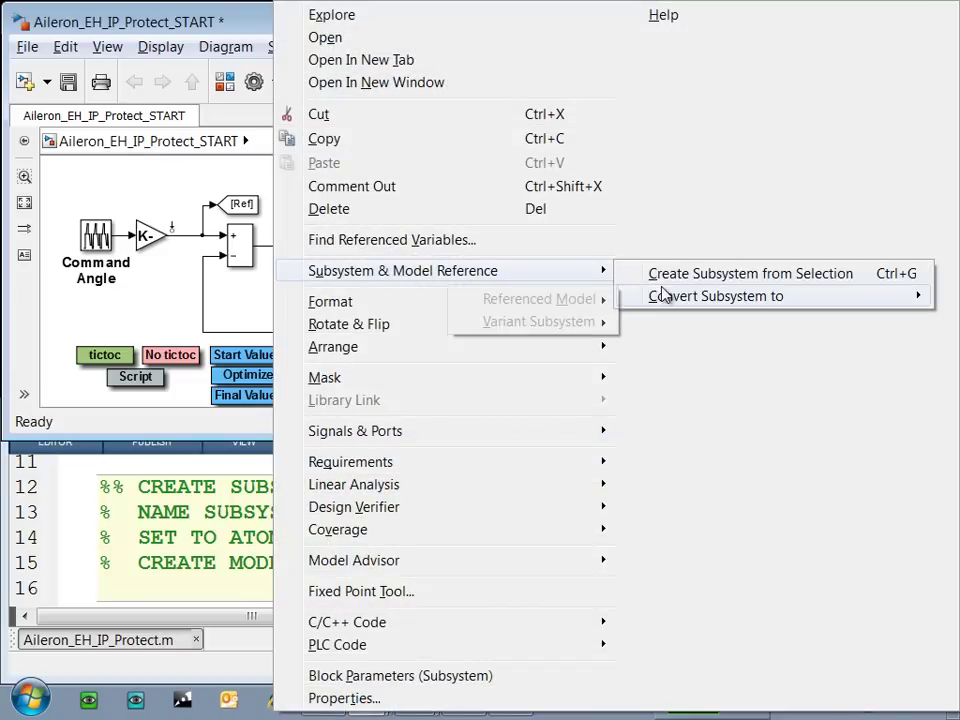
pyautogui.click(597, 308)
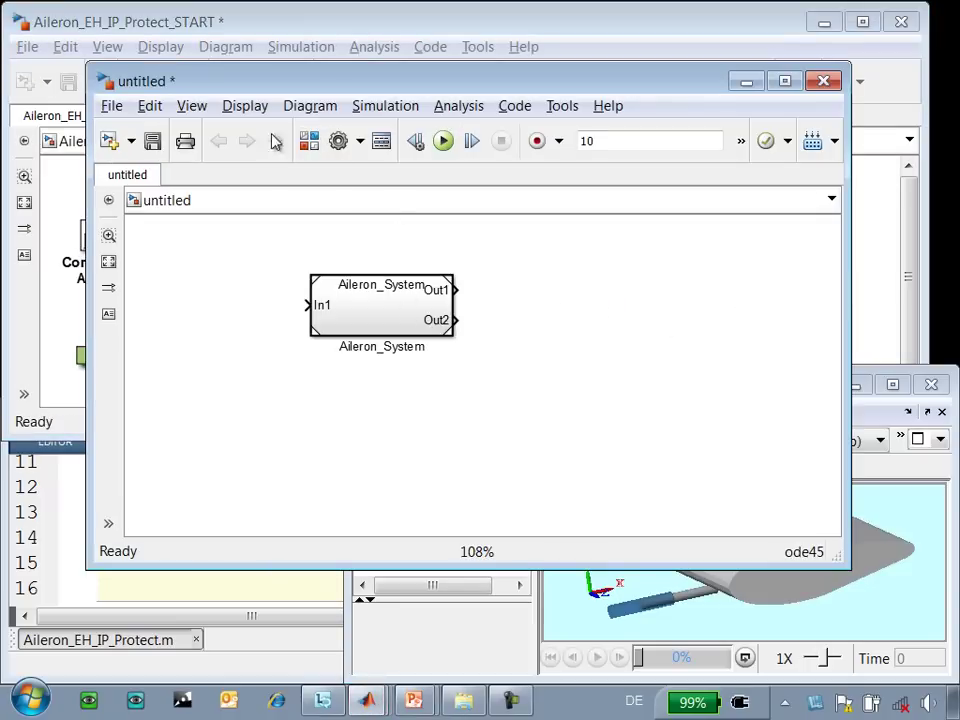
pyautogui.moveTo(84, 60); pyautogui.dragTo(322, 188)
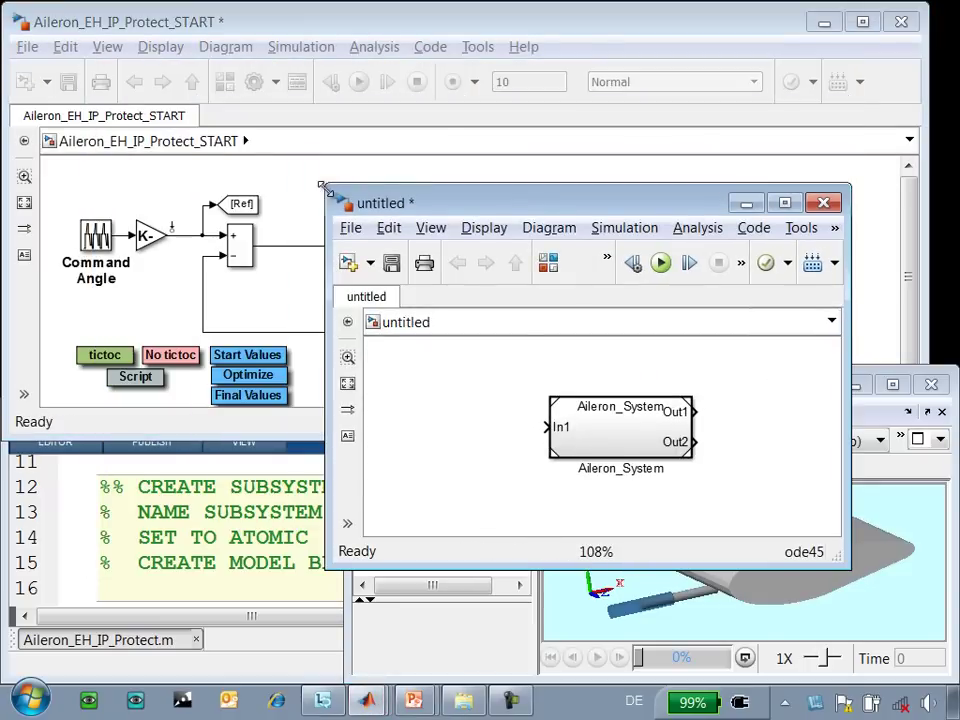
pyautogui.doubleClick(634, 425)
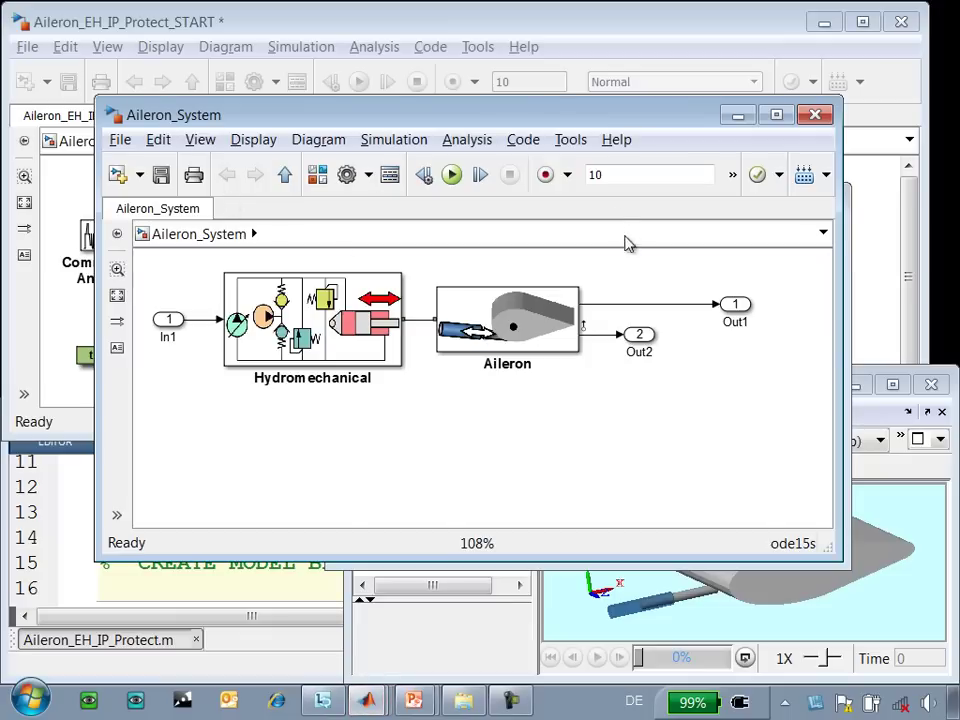
pyautogui.hotkey('alt', 'Tab')
# Replace the original subsystem with the copied model block, renamed to Aileron_System, and open it.
pyautogui.moveTo(628, 433); pyautogui.dragTo(476, 262)
pyautogui.click(420, 268)
pyautogui.press('Delete')
pyautogui.click(474, 285)
pyautogui.press('BackSpace')
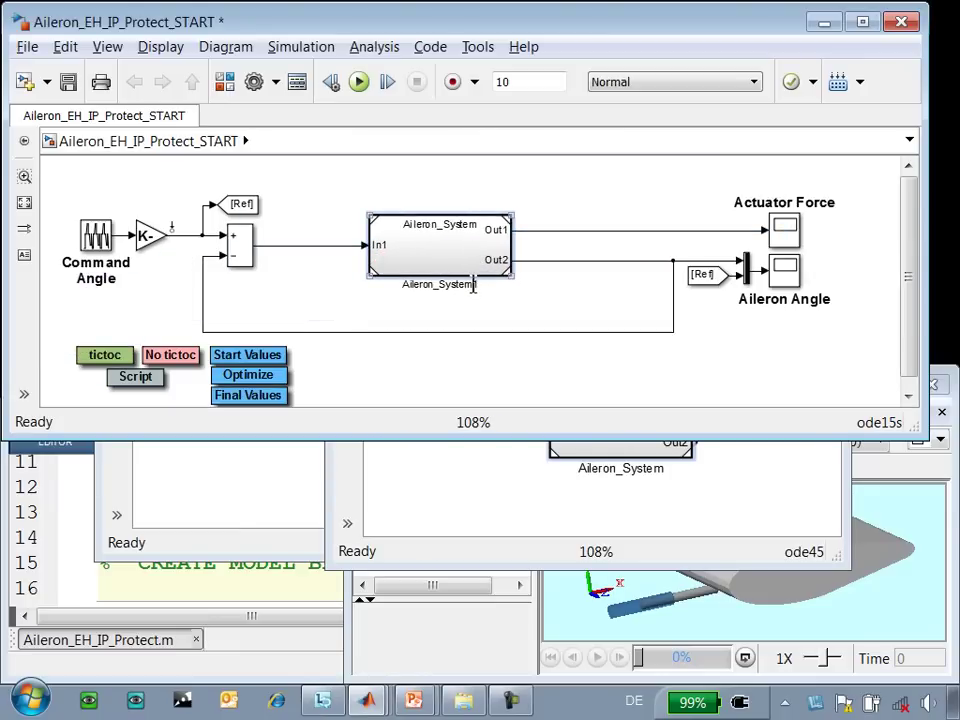
pyautogui.click(501, 325)
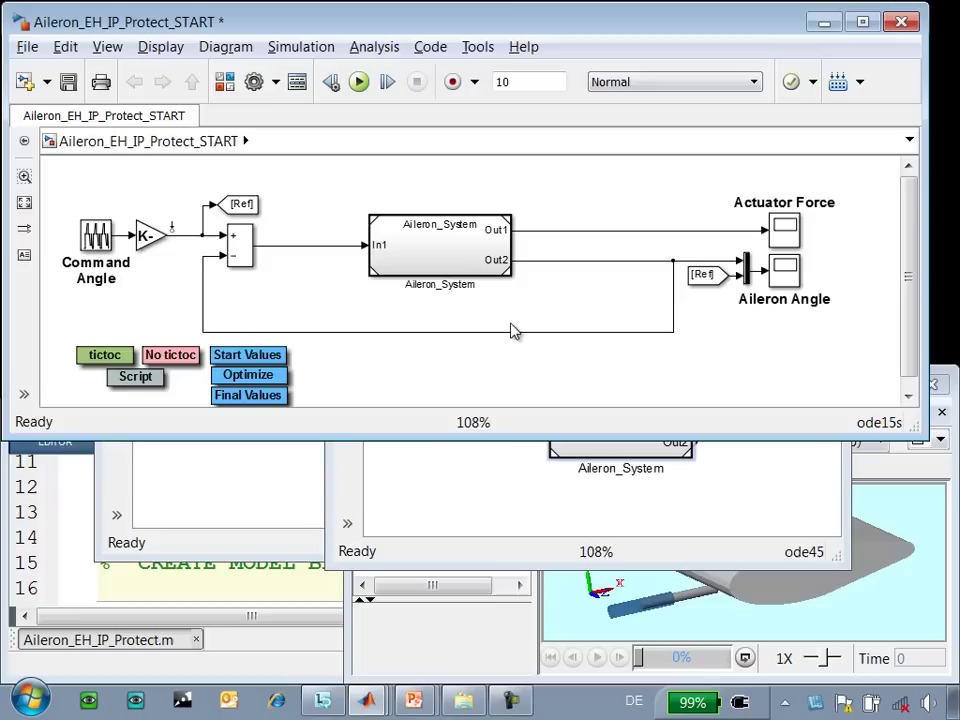
pyautogui.doubleClick(399, 251)
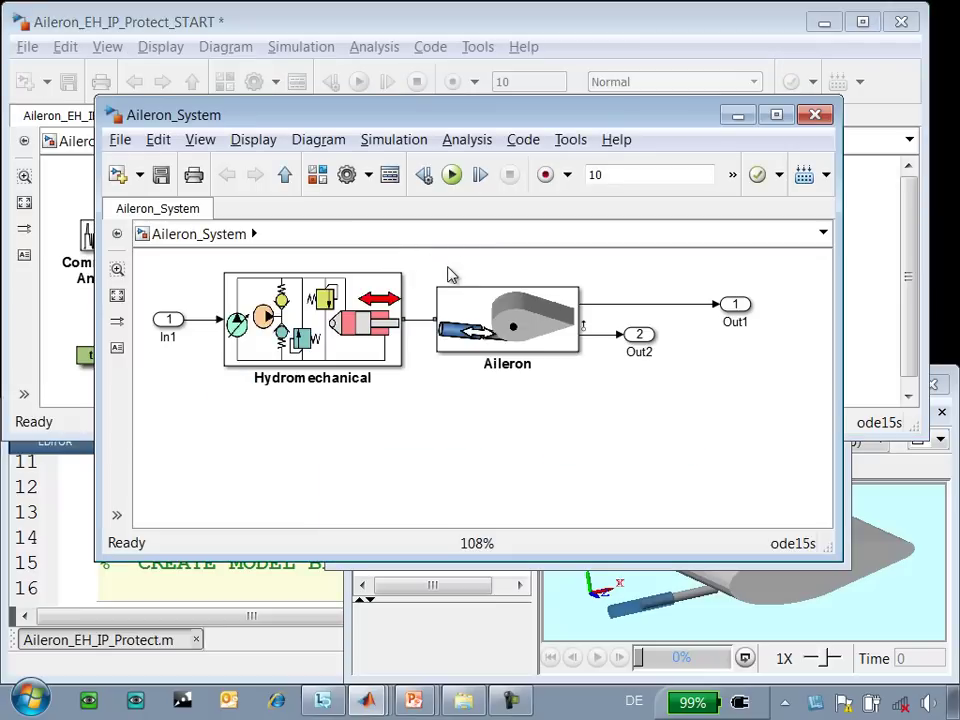
# Run the section limiting Aileron_System to one instance, then minimize the opened model.
pyautogui.hotkey('ctrl', 'w')
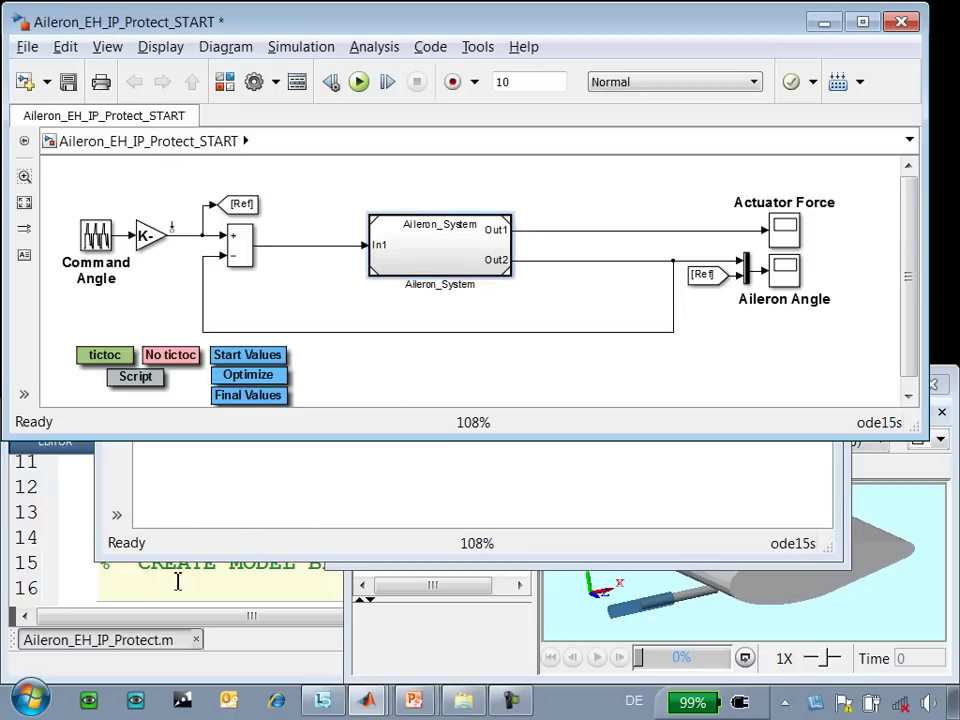
pyautogui.click(176, 582)
pyautogui.scroll(-5, 790, 596)
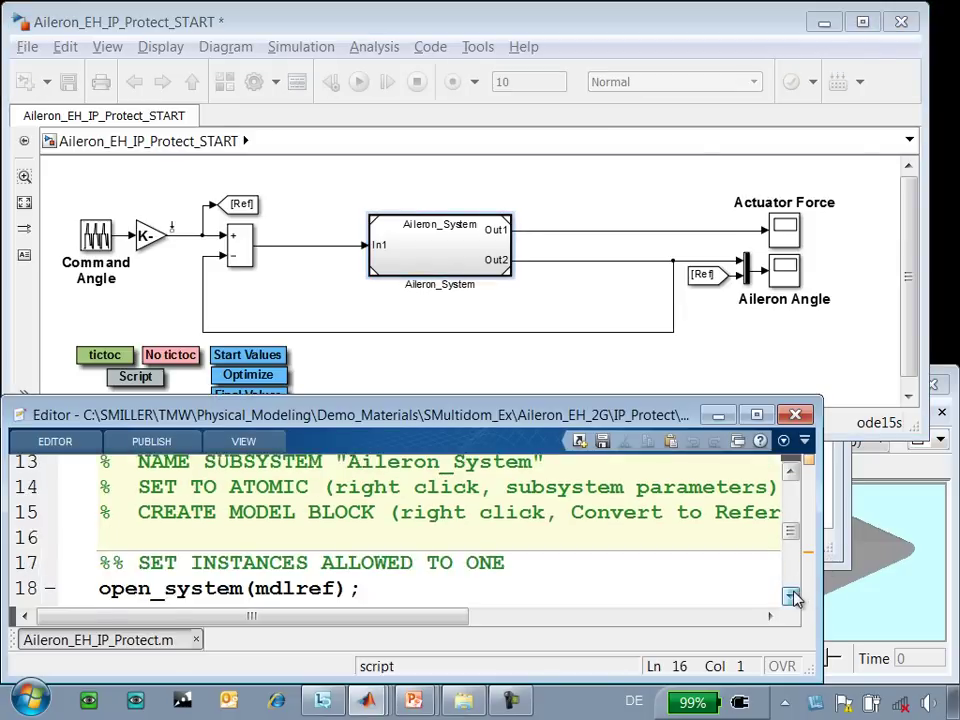
pyautogui.click(606, 522)
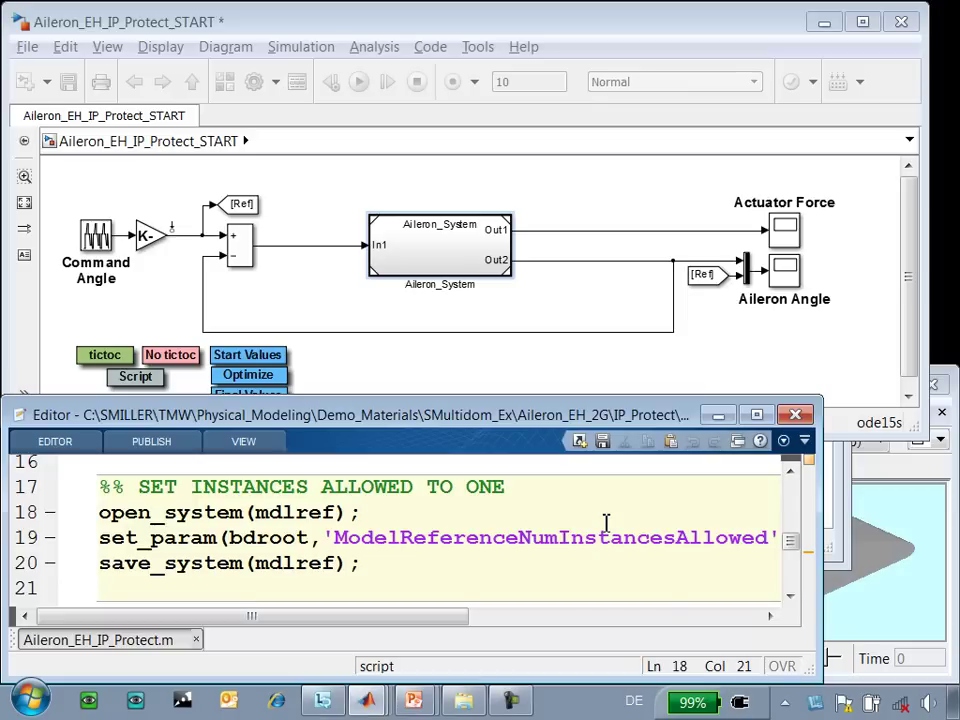
pyautogui.hotkey('ctrl', 'shift', 'Return')
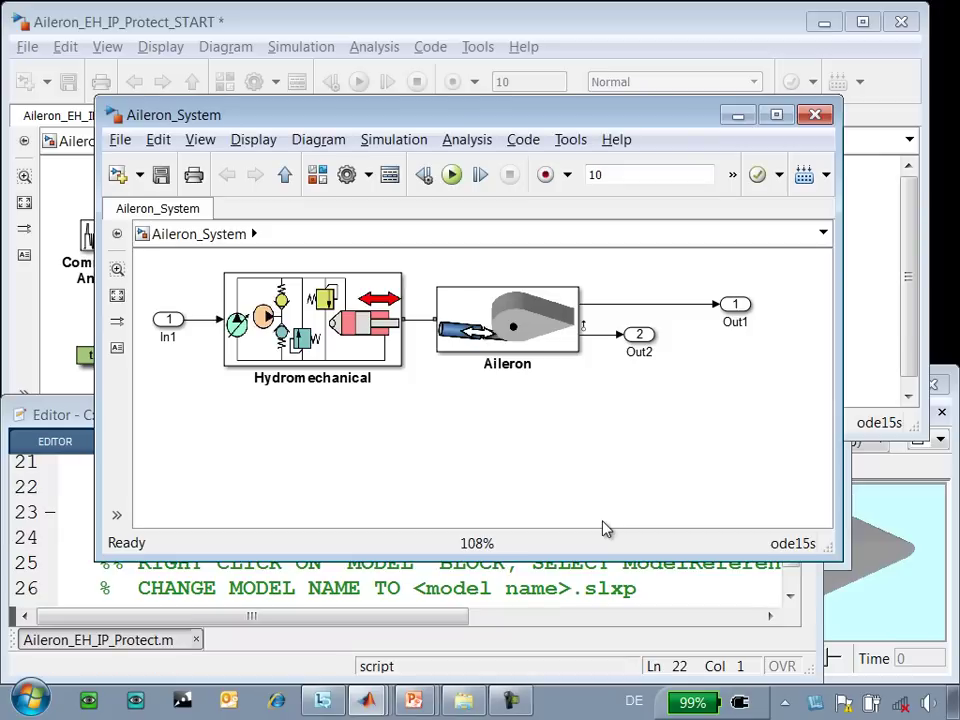
pyautogui.click(738, 115)
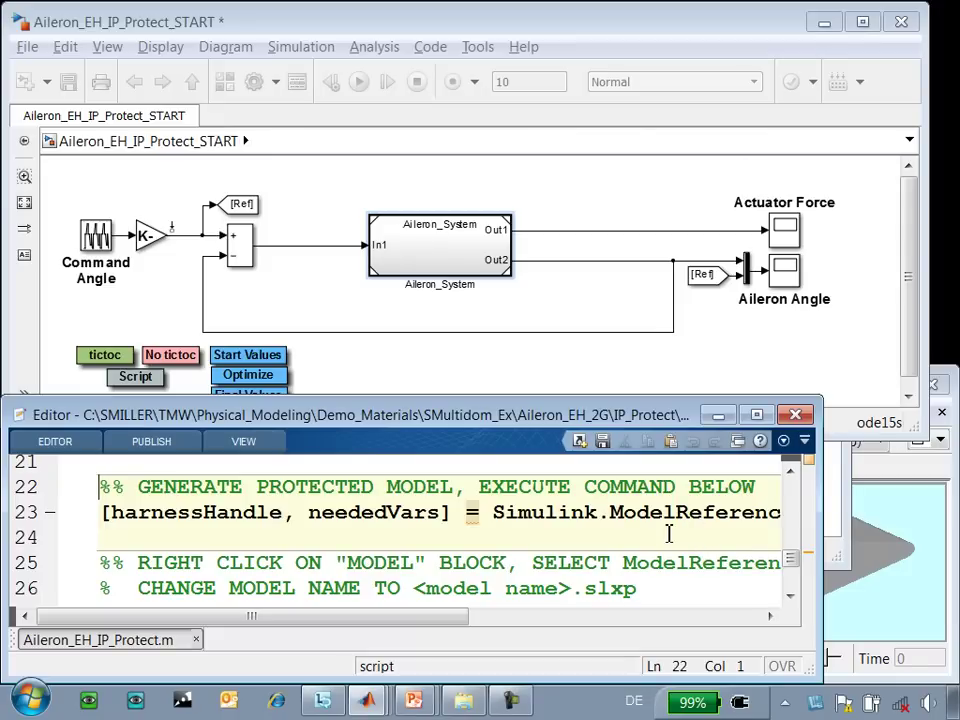
# Run the Simulink.ModelReference.protect section to generate the protected Aileron_System model.
pyautogui.click(716, 528)
pyautogui.moveTo(474, 612); pyautogui.dragTo(568, 628)
pyautogui.click(557, 514)
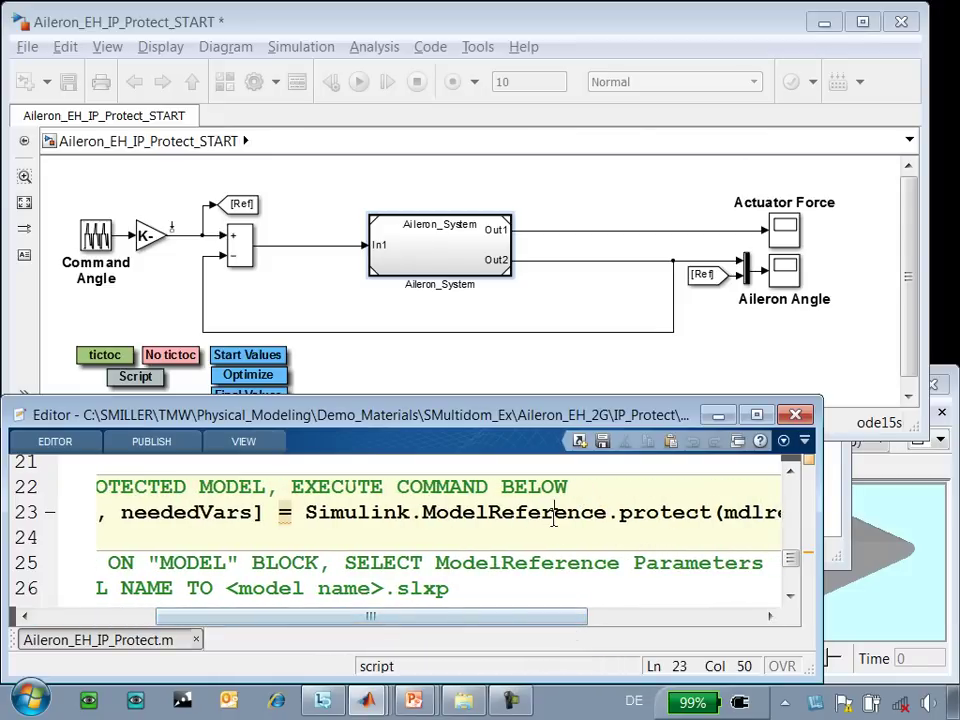
pyautogui.hotkey('ctrl', 'shift', 'Return')
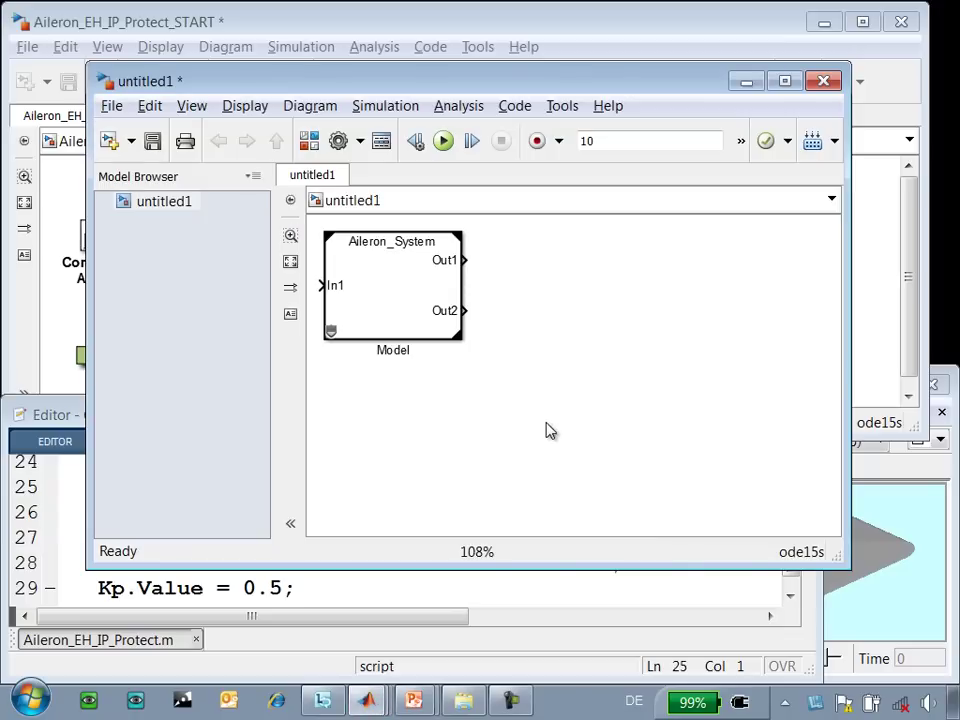
# Confirm the protected Aileron_System Model block in untitled1 cannot be opened.
pyautogui.click(371, 284)
pyautogui.doubleClick(371, 284)
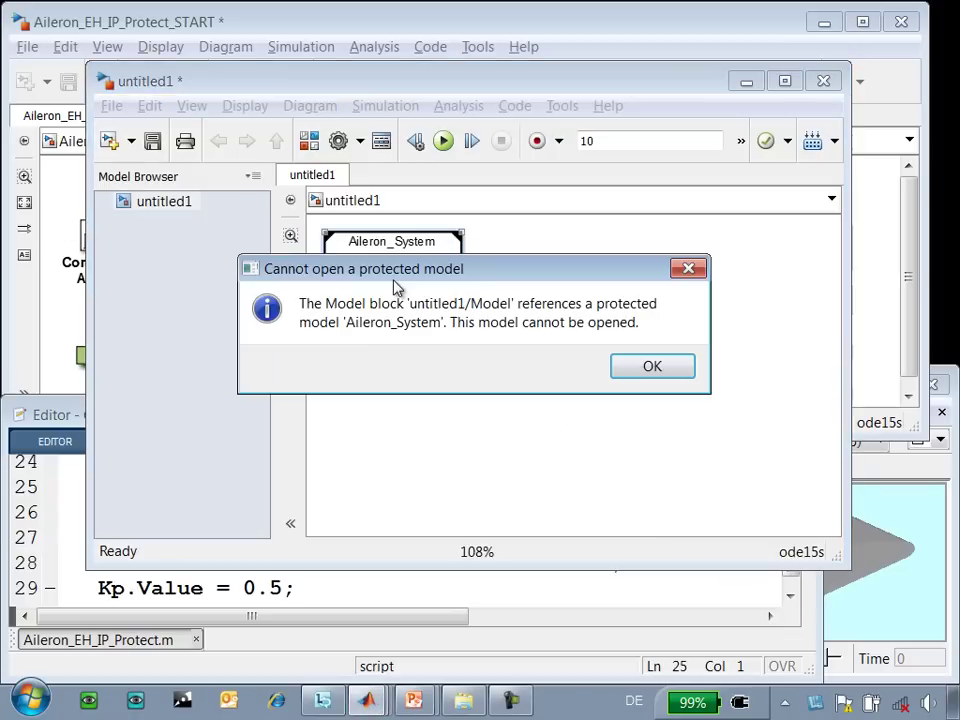
pyautogui.click(648, 367)
pyautogui.click(44, 155)
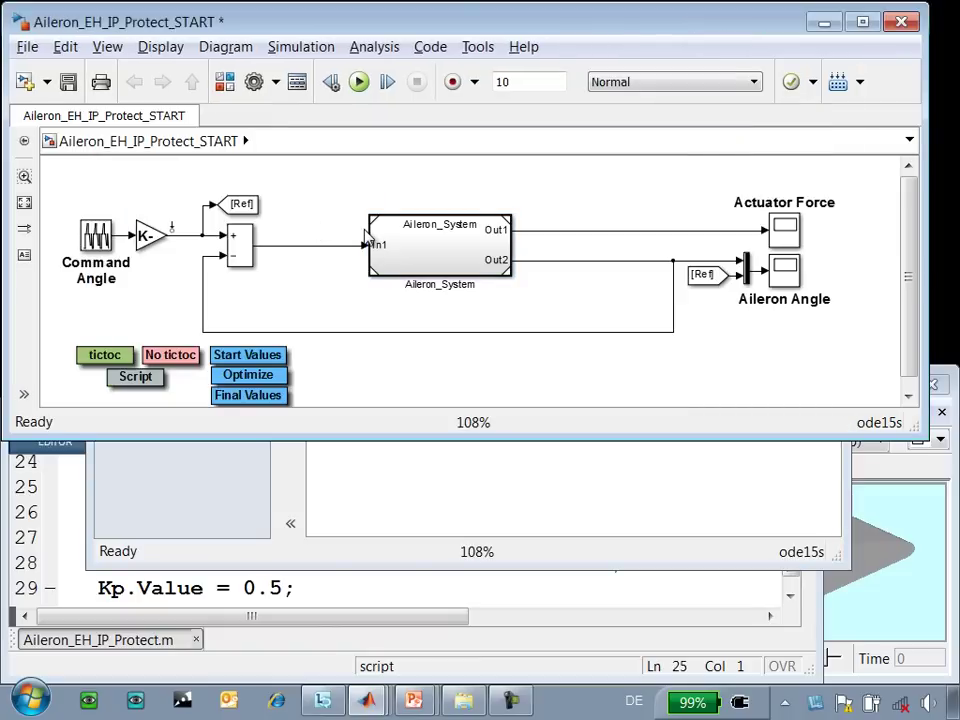
# Swap the main model's Aileron_System subsystem for the protected Model block, resized to meet the signal lines.
pyautogui.click(433, 255)
pyautogui.press('Delete')
pyautogui.hotkey('alt', 'Tab')
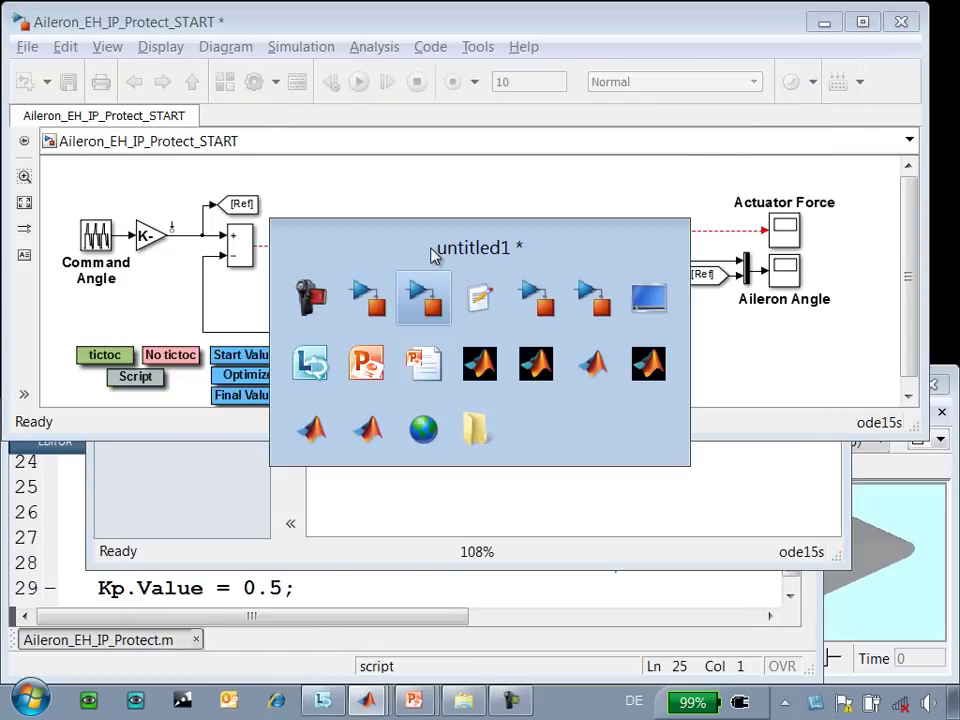
pyautogui.moveTo(399, 277); pyautogui.dragTo(428, 216)
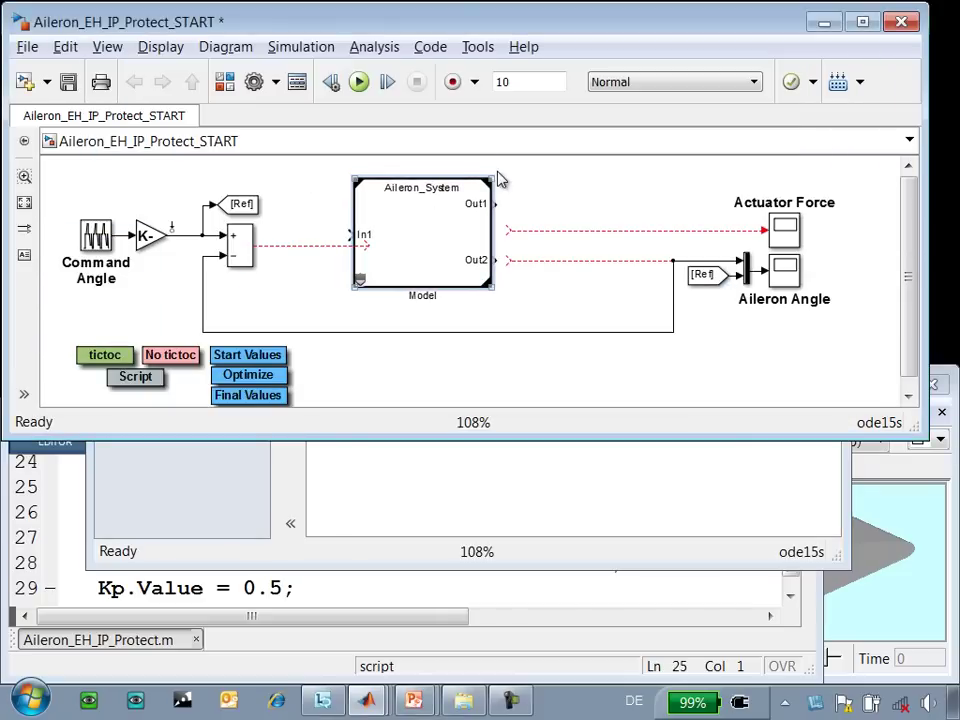
pyautogui.moveTo(494, 177); pyautogui.dragTo(483, 232)
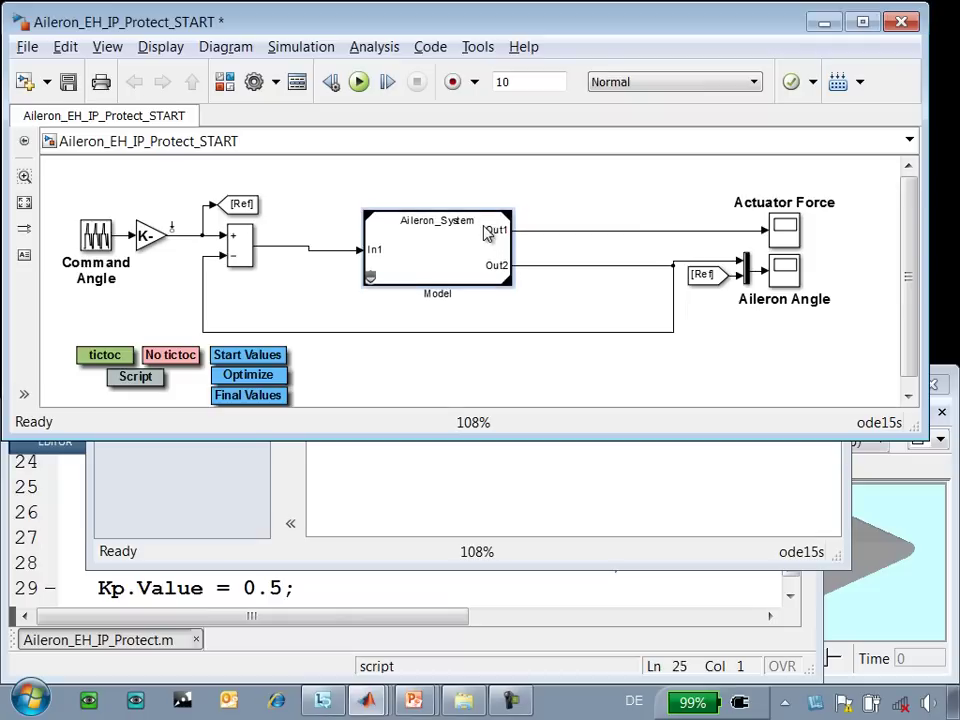
pyautogui.doubleClick(465, 250)
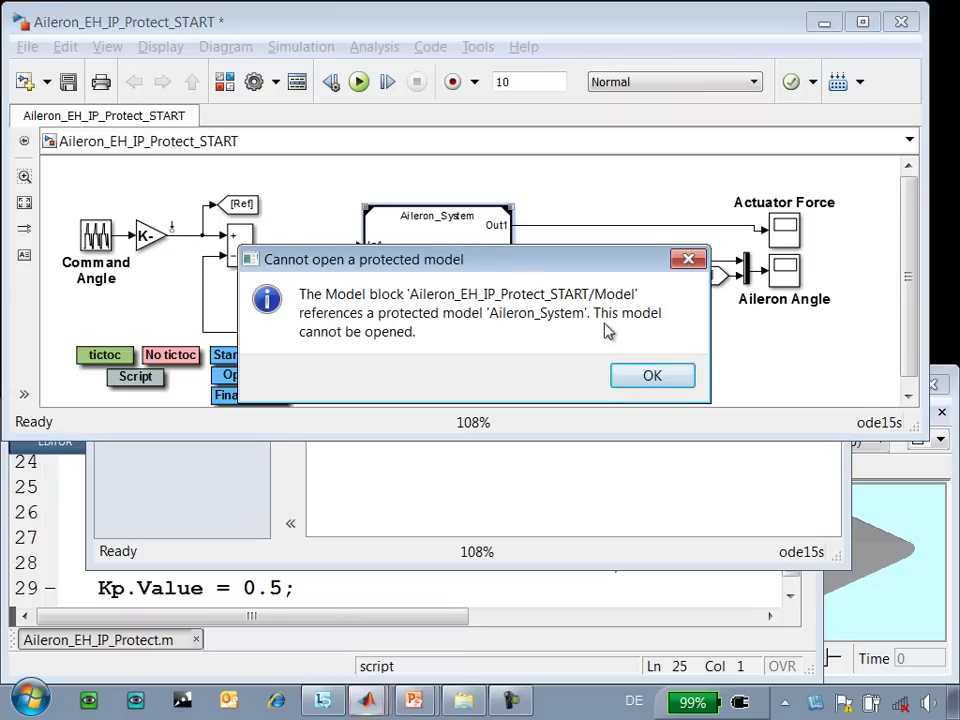
pyautogui.click(626, 377)
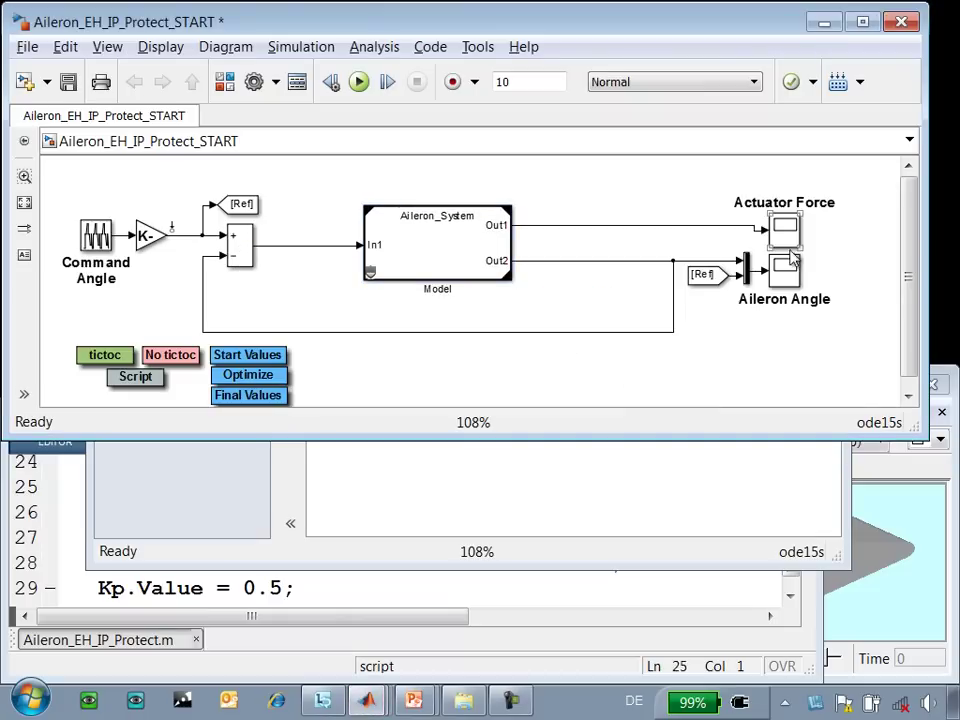
# Open the Aileron Angle and Actuator Force scopes and simulate with the protected model.
pyautogui.doubleClick(787, 265)
pyautogui.doubleClick(789, 240)
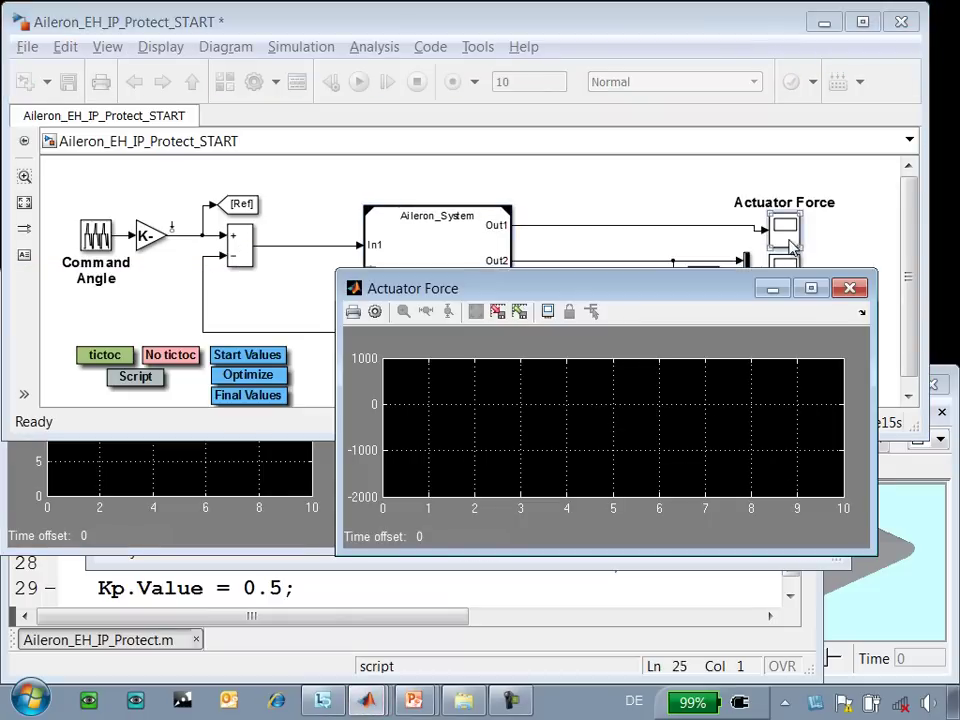
pyautogui.click(362, 84)
pyautogui.click(362, 84)
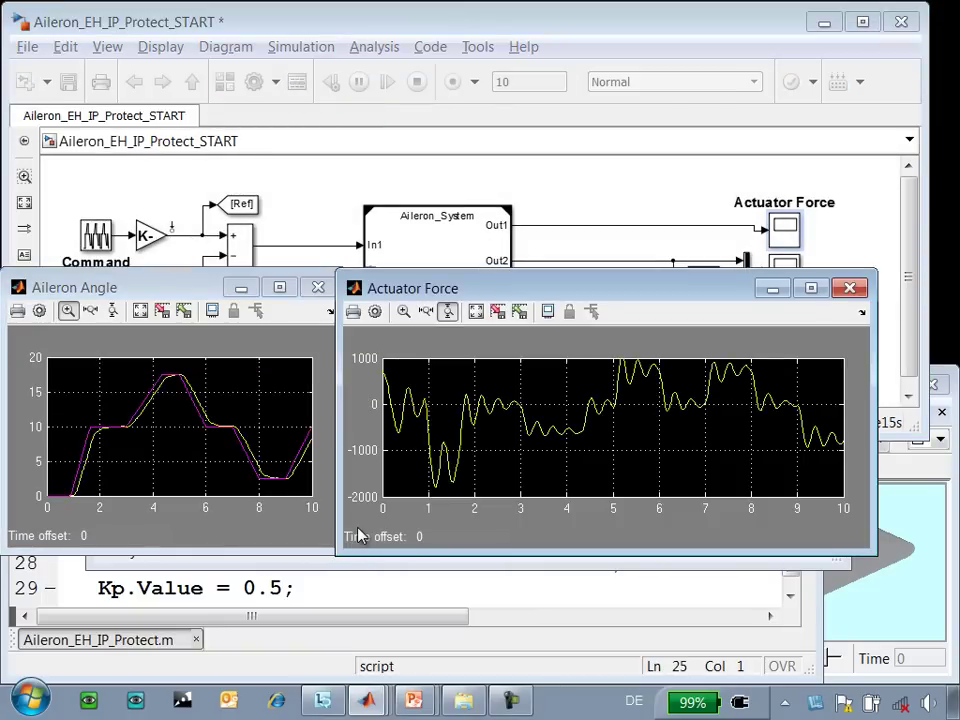
pyautogui.click(337, 589)
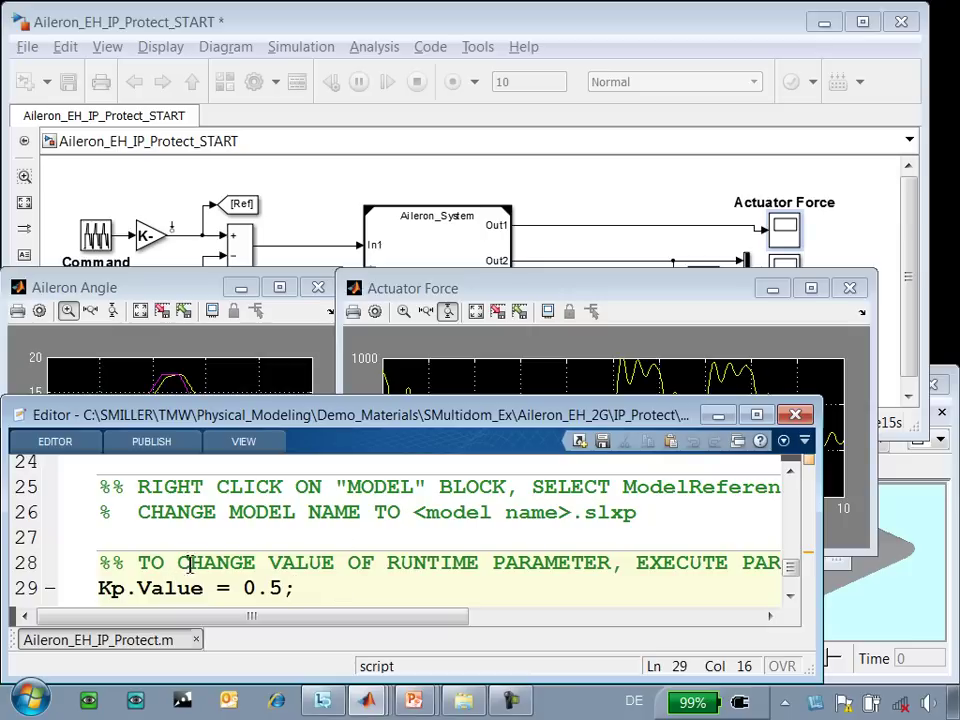
# Rerun the simulation, giving a slow smooth aileron angle and near-flat actuator force.
pyautogui.click(336, 210)
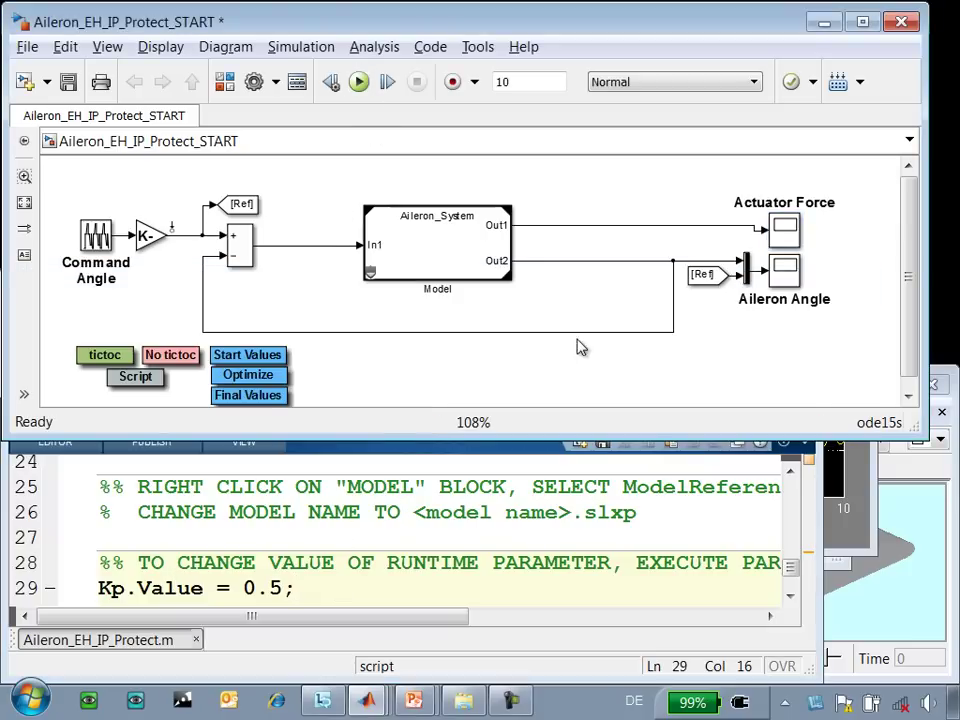
pyautogui.hotkey('ctrl', 't')
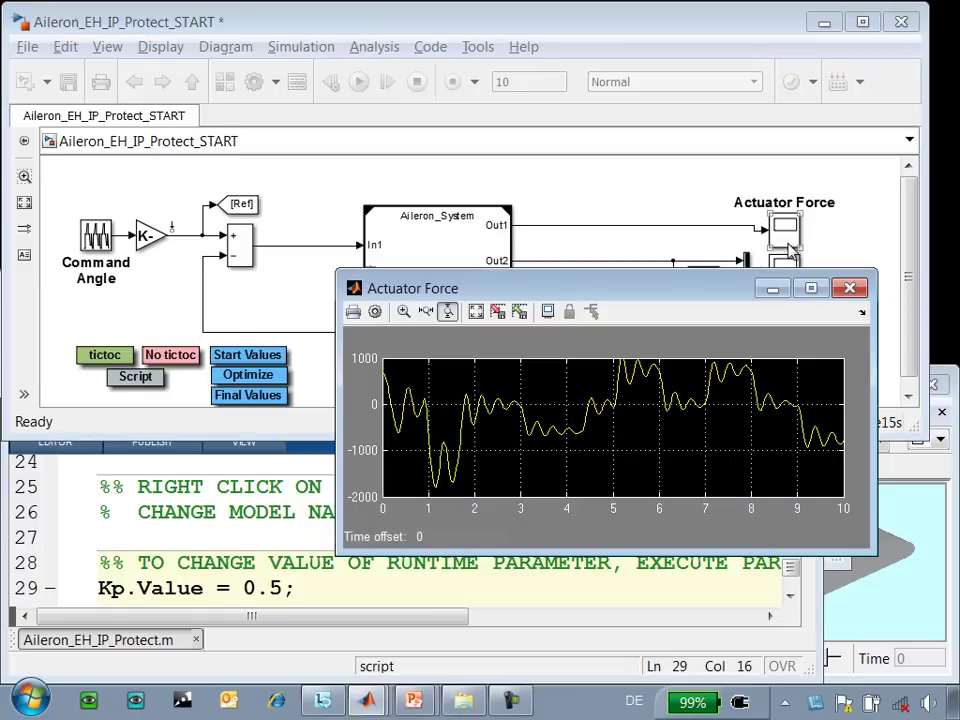
pyautogui.click(362, 84)
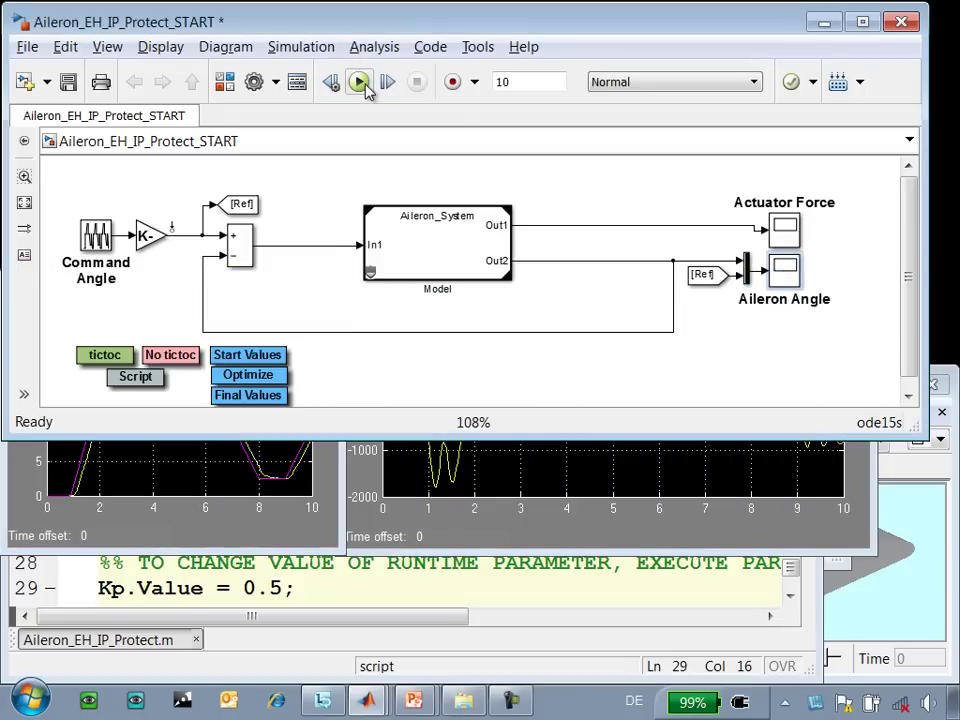
pyautogui.click(368, 85)
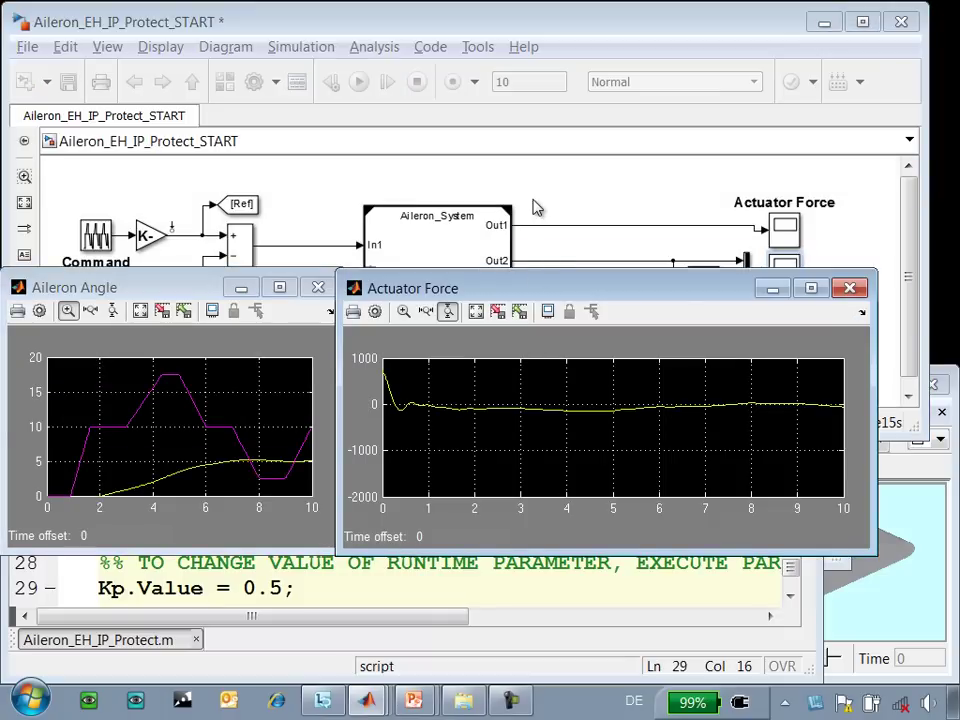
pyautogui.click(440, 240)
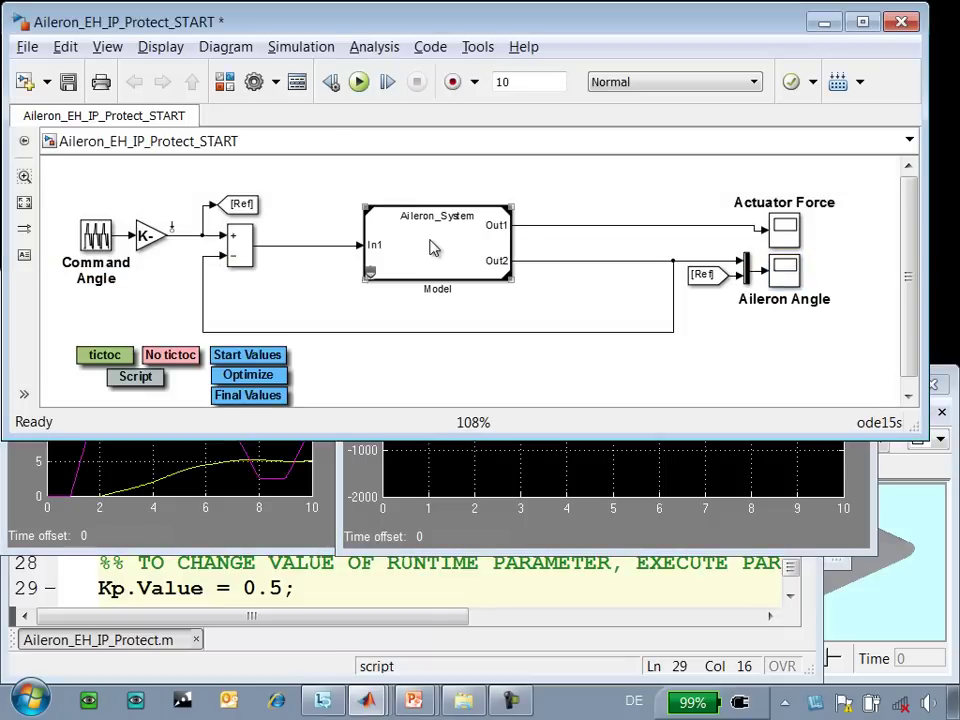